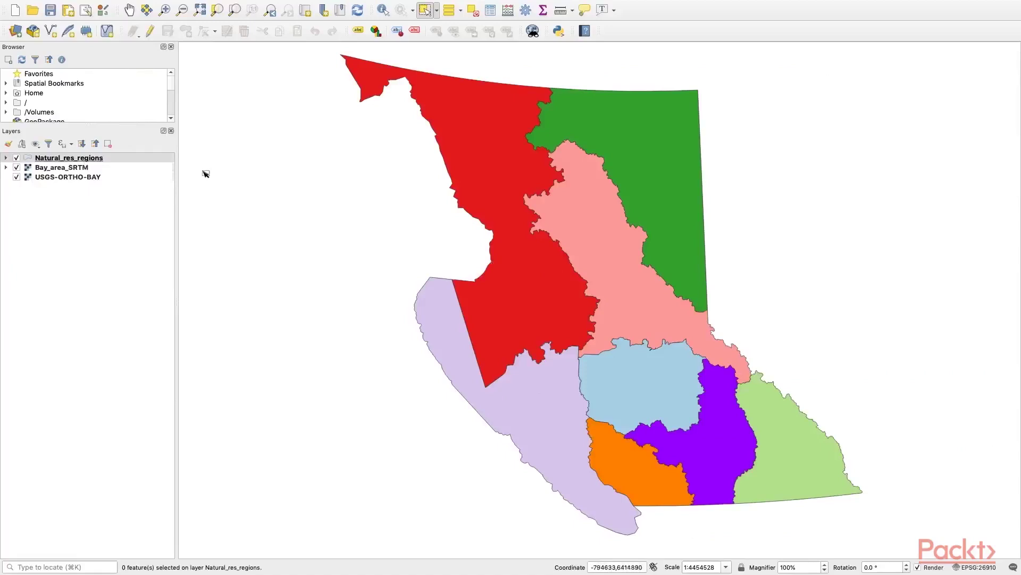
Open the Natural_res_regions attribute table, select the red and pink regions on the map, then clear the selection
right_click(92, 160)
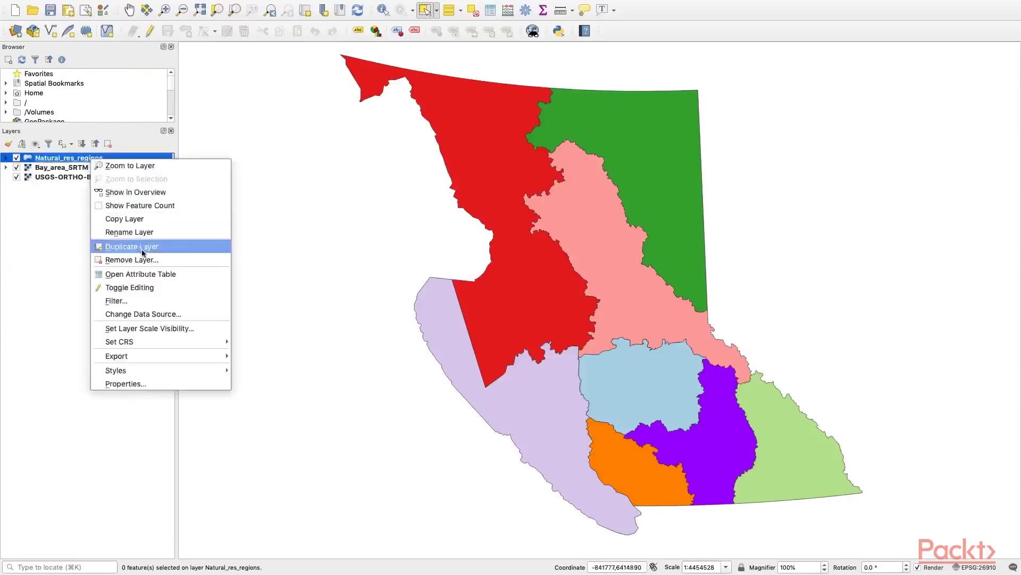
click(142, 272)
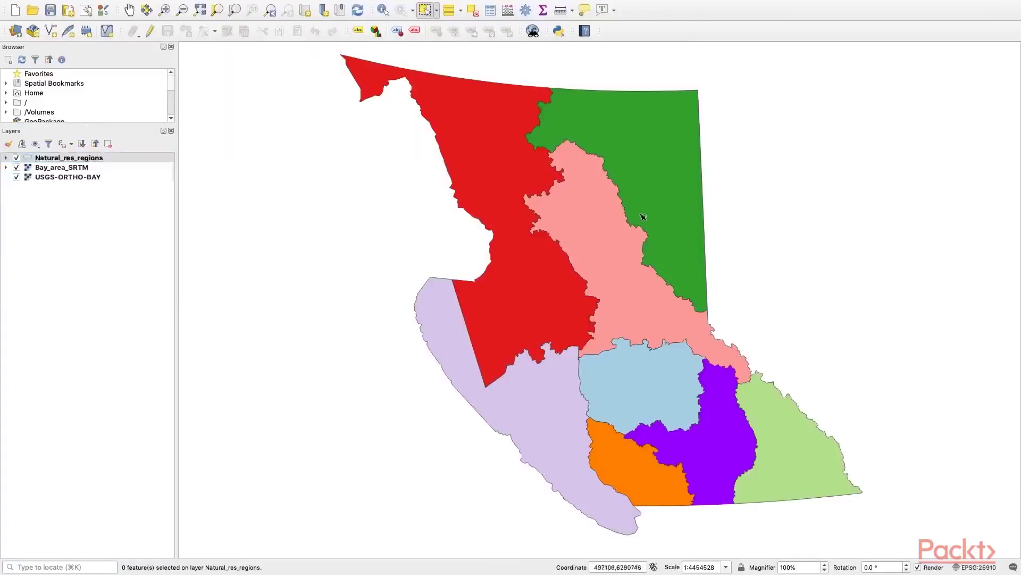
click(605, 226)
click(635, 179)
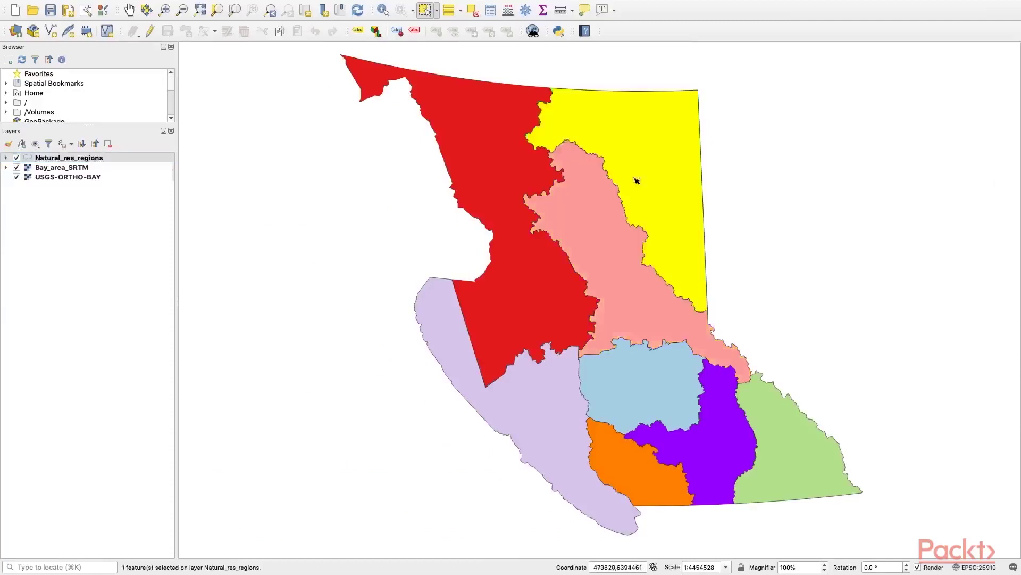
shift+click(508, 153)
shift+click(594, 238)
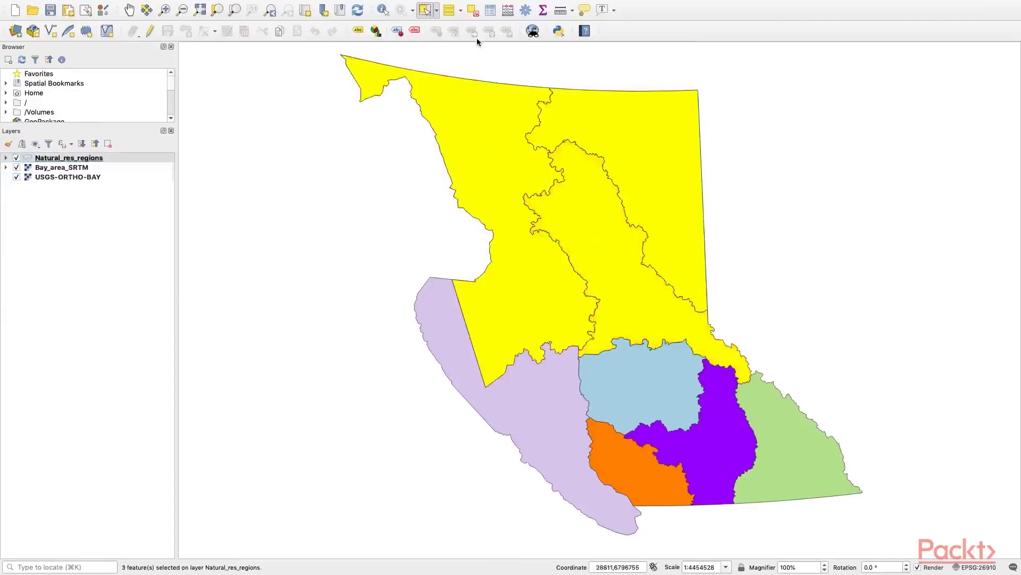
click(471, 15)
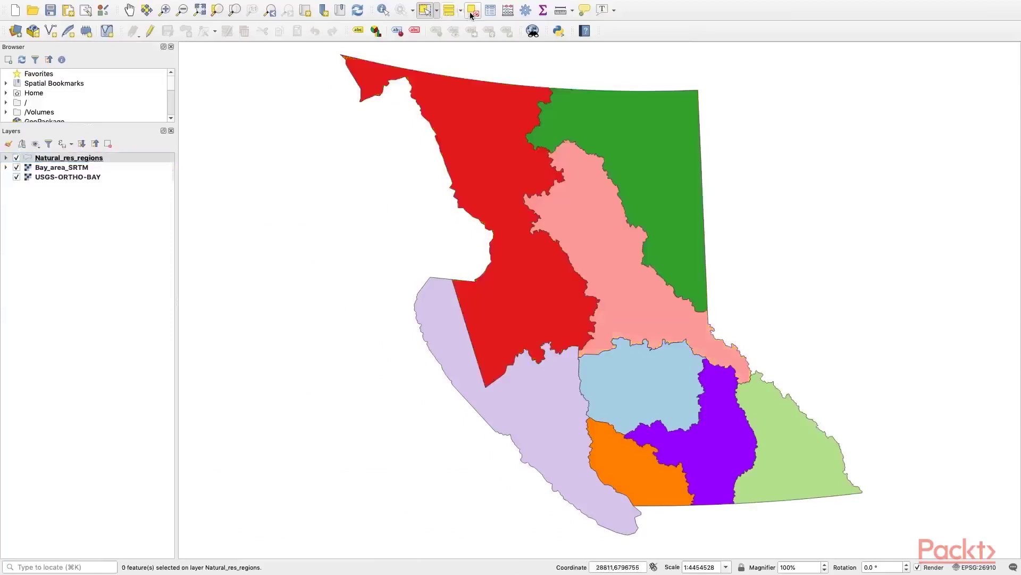
Zoom in and drag a selection rectangle to select the red and pink regions together
scroll(493, 241, up, 1)
scroll(493, 241, up, 1)
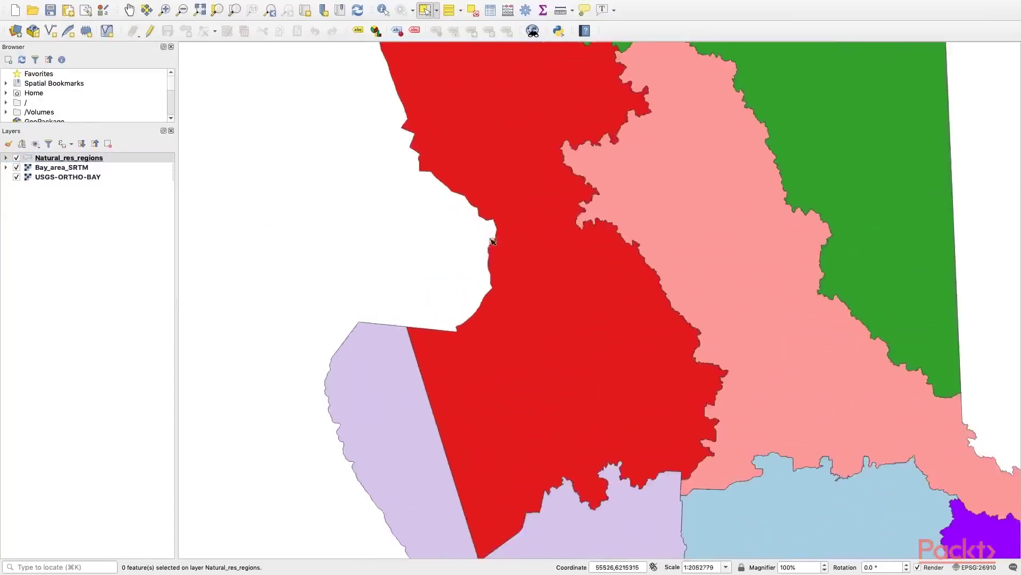
scroll(554, 237, up, 1)
scroll(553, 237, up, 5)
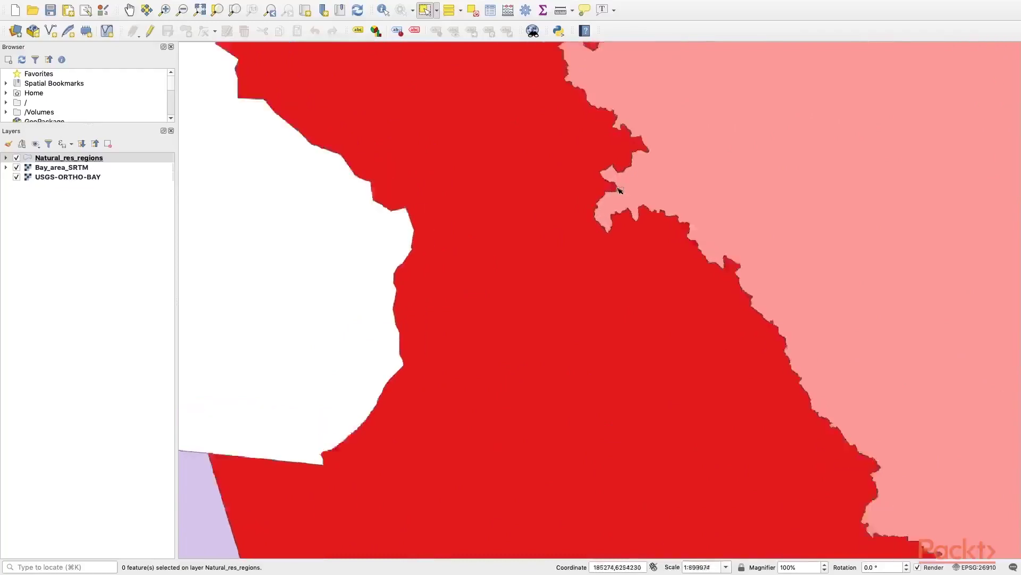
scroll(403, 217, up, 2)
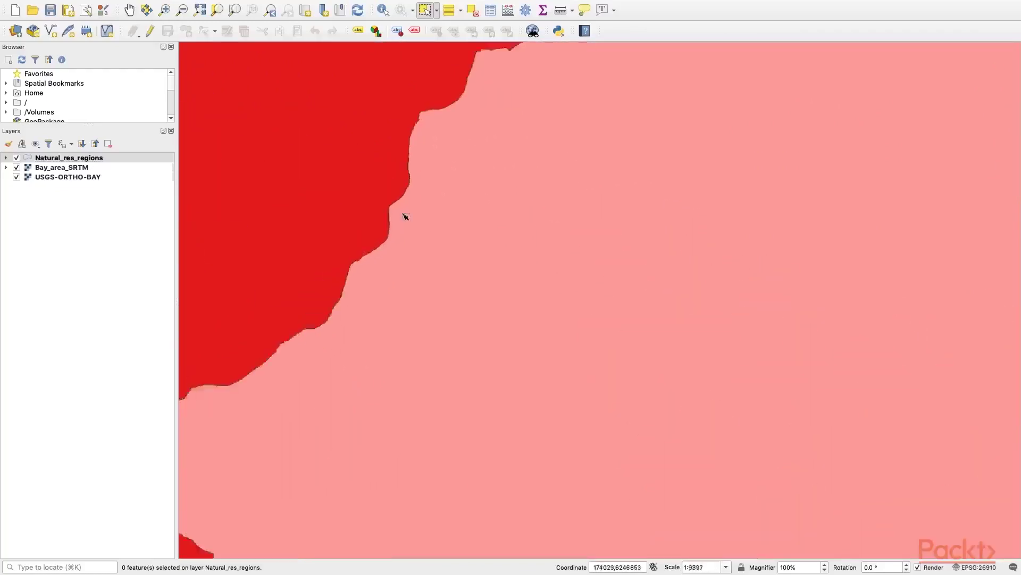
scroll(353, 205, up, 2)
scroll(417, 280, up, 2)
drag(720, 321, 799, 372)
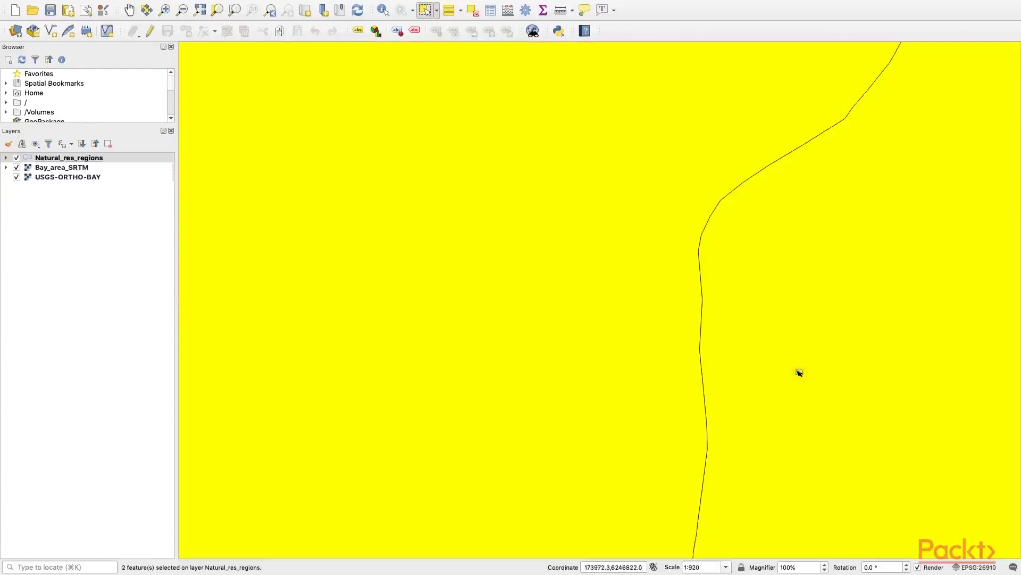
Zoom in close on the southern edge of the orange region
scroll(800, 372, up, 2)
scroll(615, 346, up, 1)
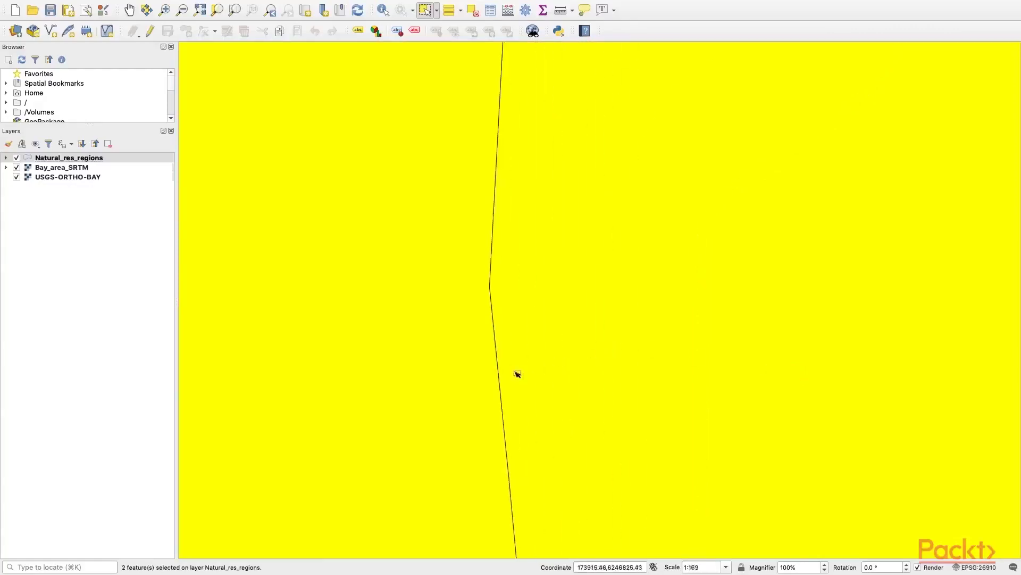
scroll(517, 374, down, 10)
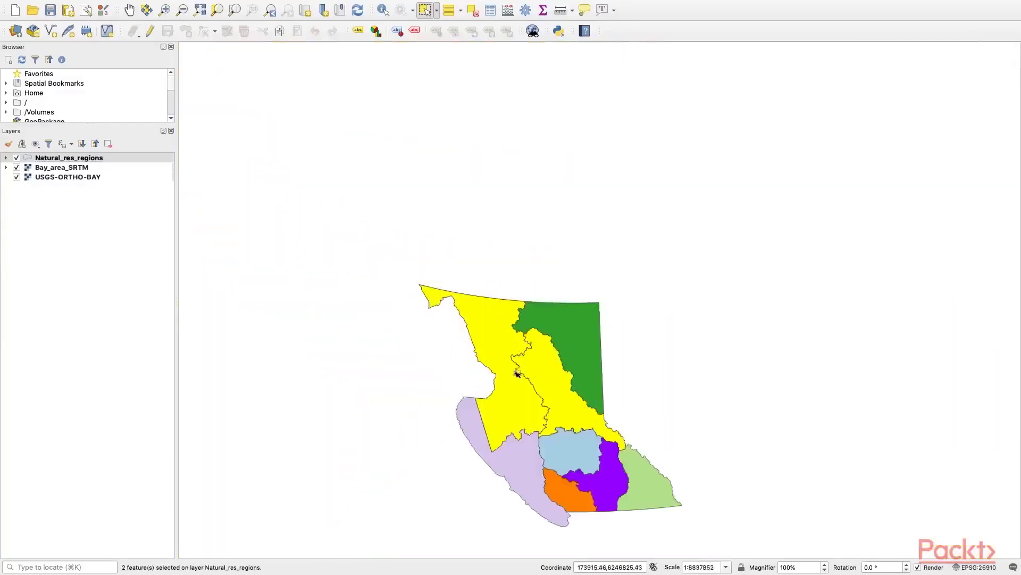
scroll(558, 454, down, 2)
scroll(548, 495, up, 3)
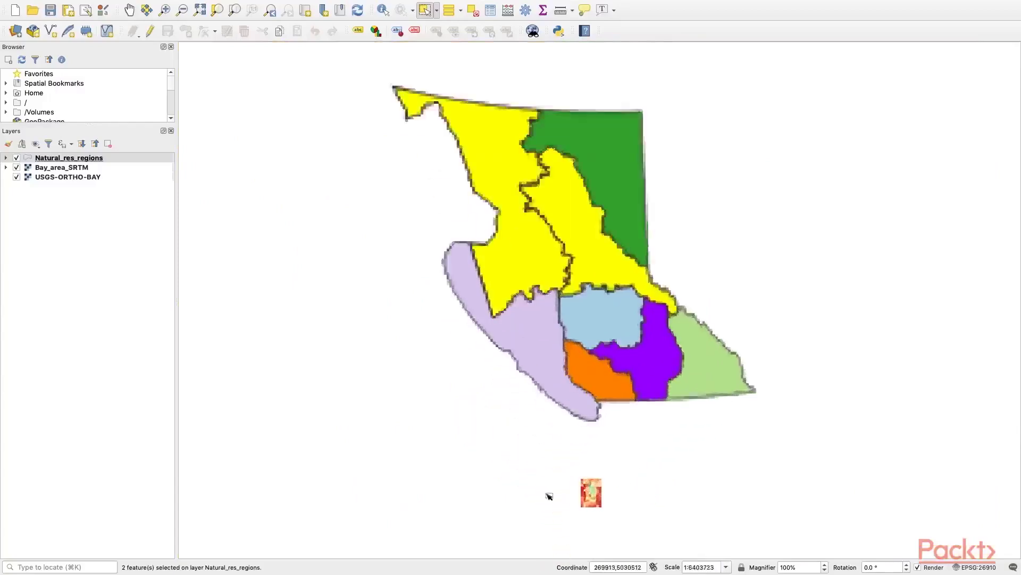
scroll(627, 412, up, 5)
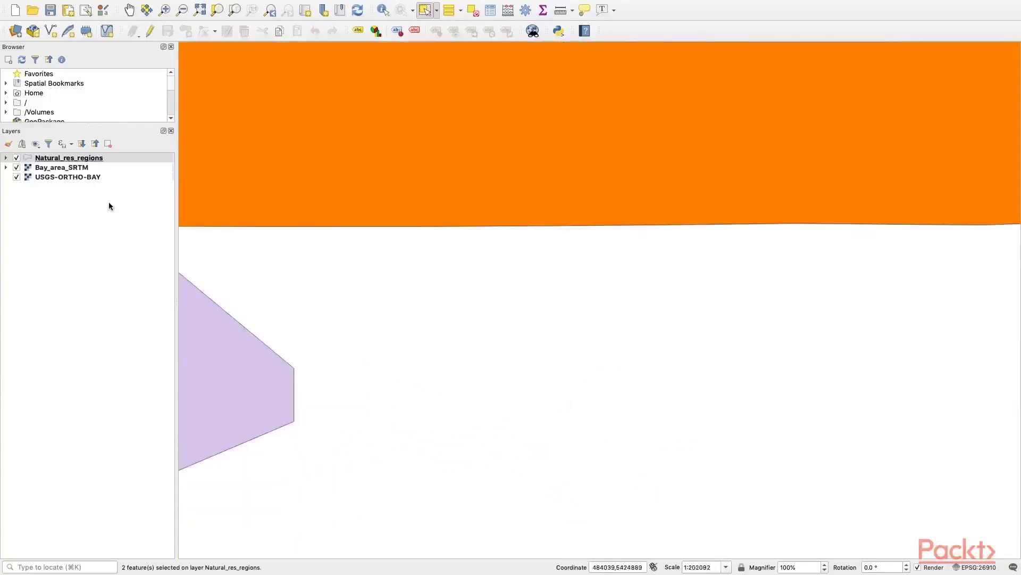
Hide Natural_res_regions, zoom to the Bay_area_SRTM layer, and zoom in further on the raster
click(16, 158)
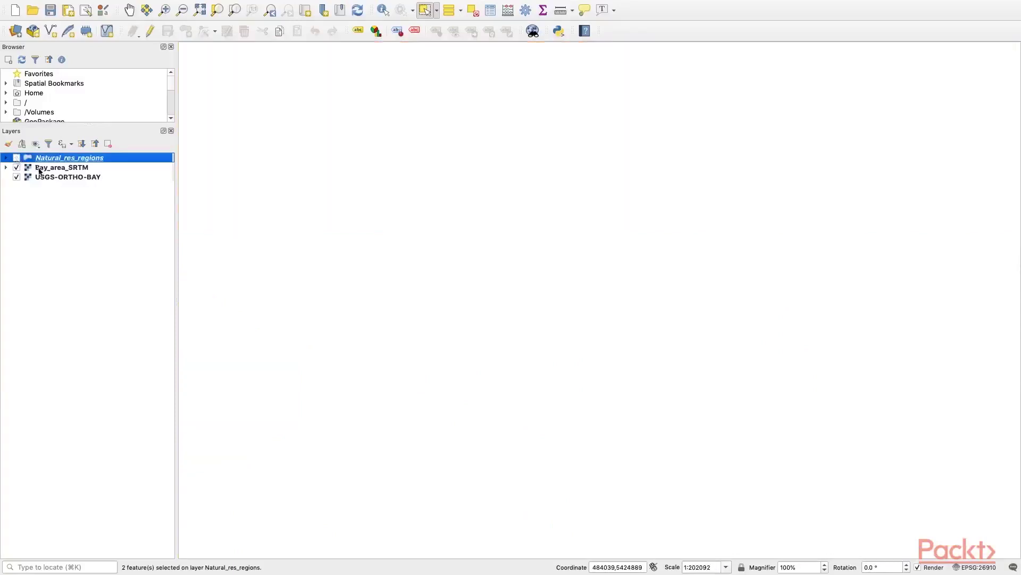
right_click(40, 171)
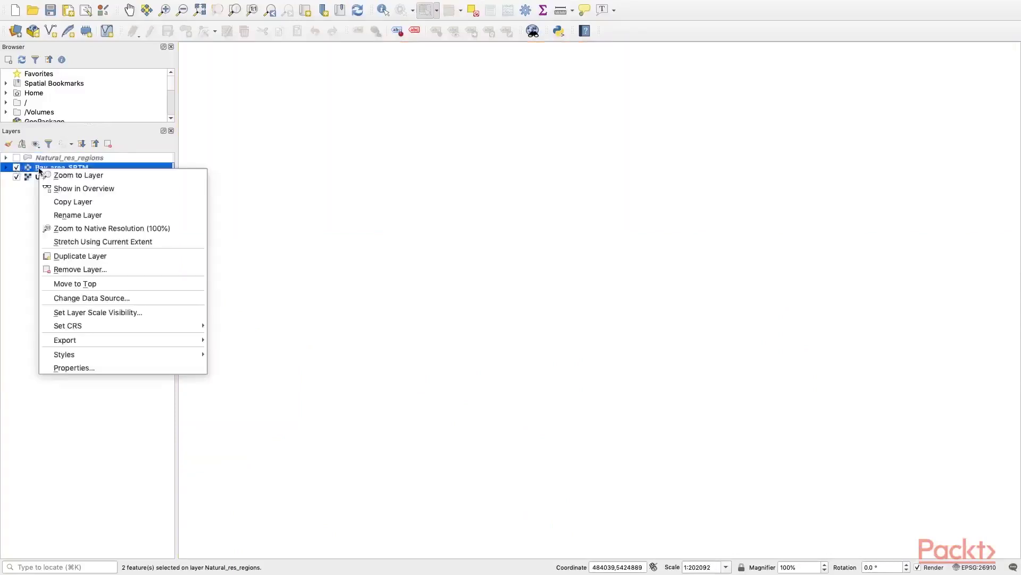
click(88, 175)
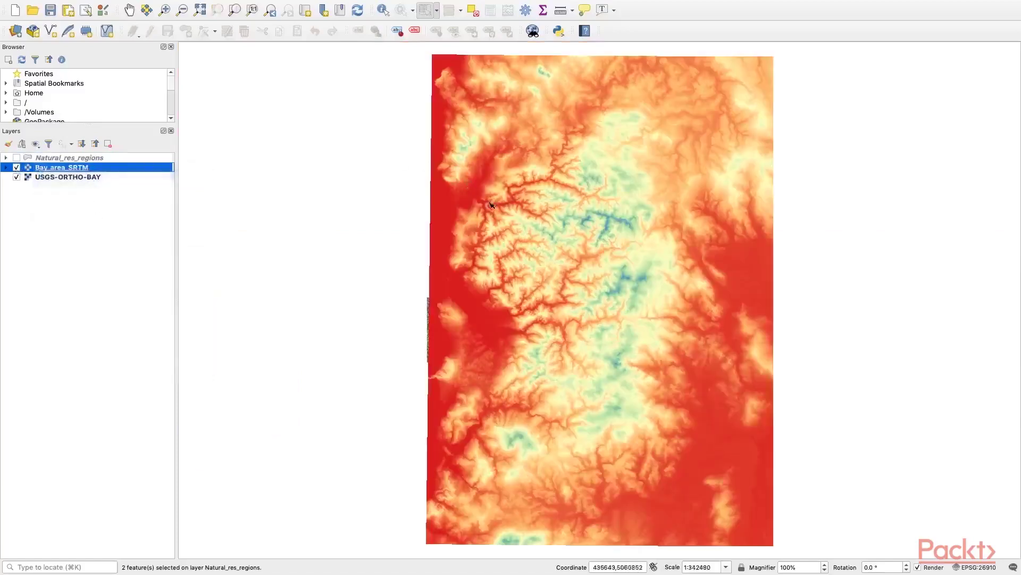
scroll(618, 266, up, 2)
scroll(619, 266, up, 1)
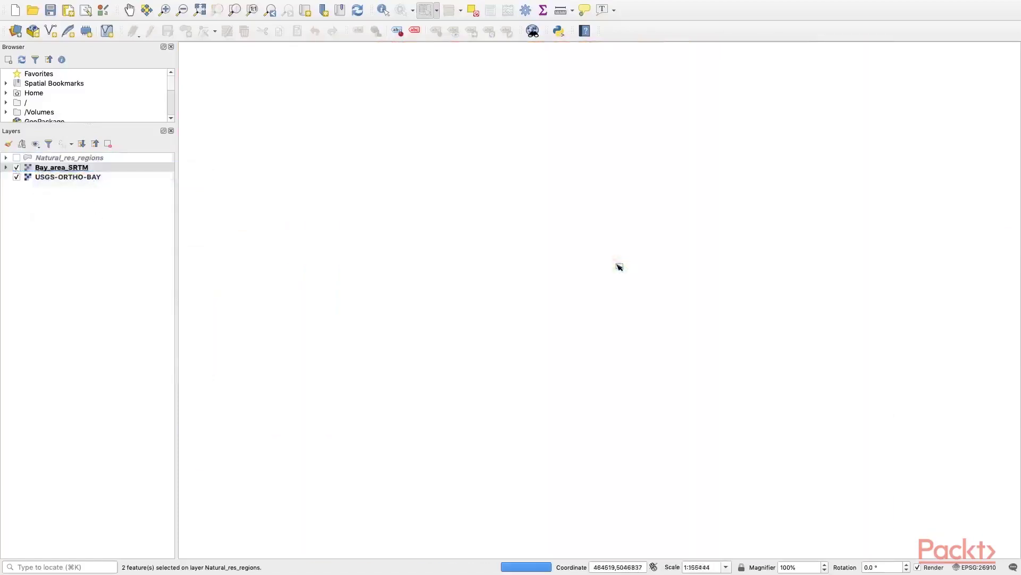
right_click(51, 172)
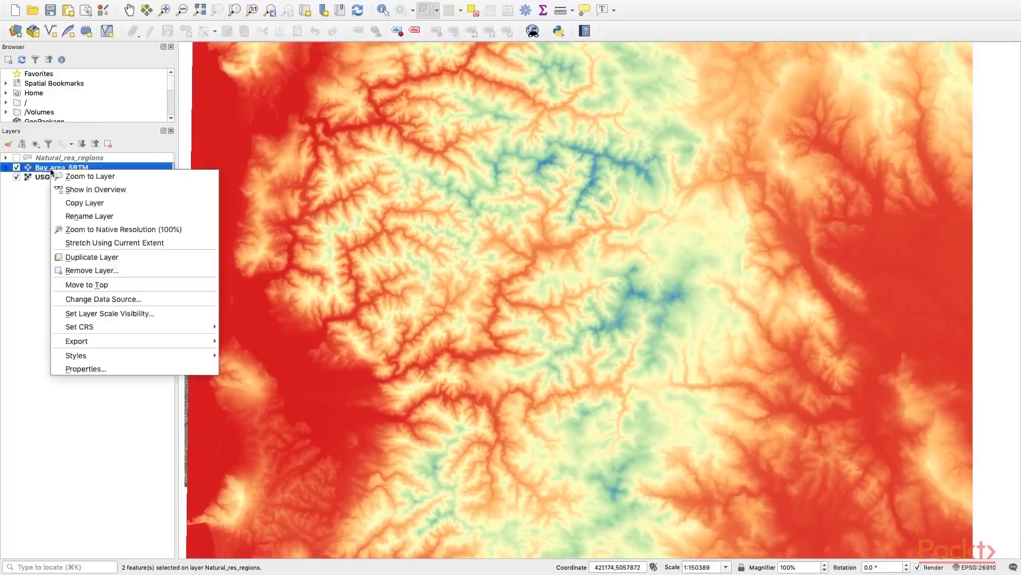
click(98, 367)
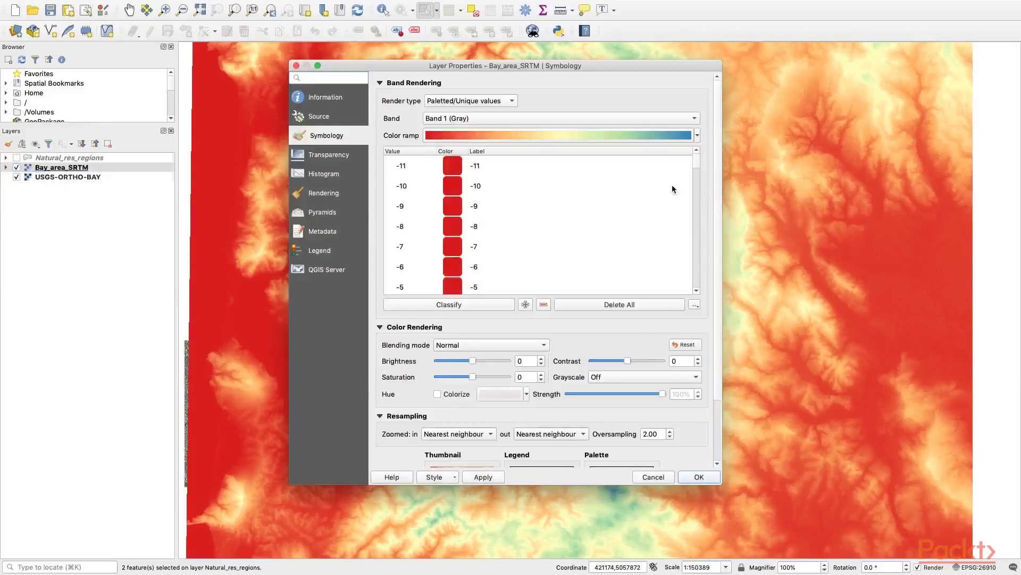
mouse_move(695, 162)
mouse_down()
mouse_move(693, 294)
mouse_move(702, 148)
mouse_up()
Zoom into the SRTM raster to 1:345, back out to full extent, then hide Bay_area_SRTM
click(297, 65)
scroll(605, 235, up, 5)
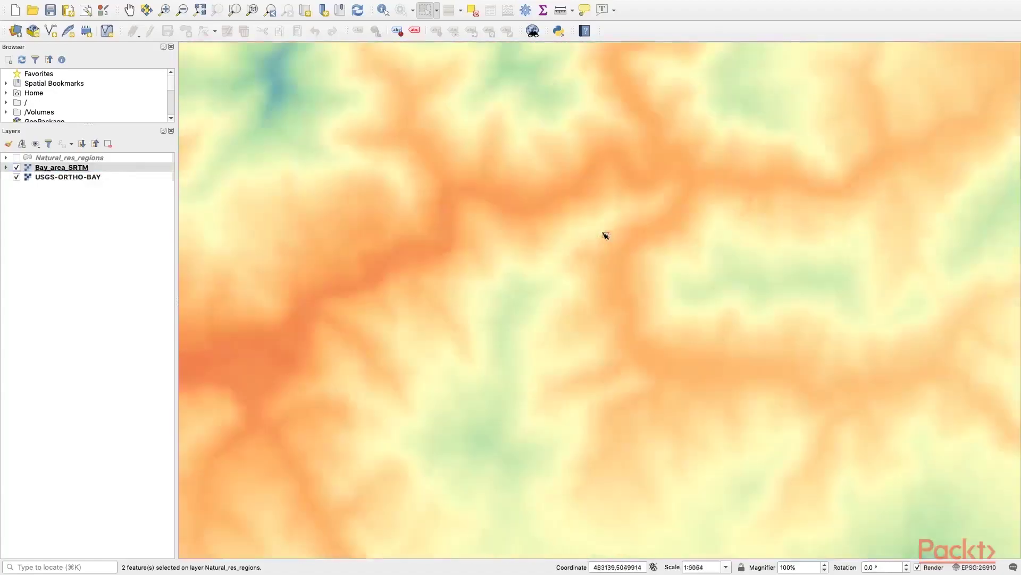
scroll(604, 234, up, 4)
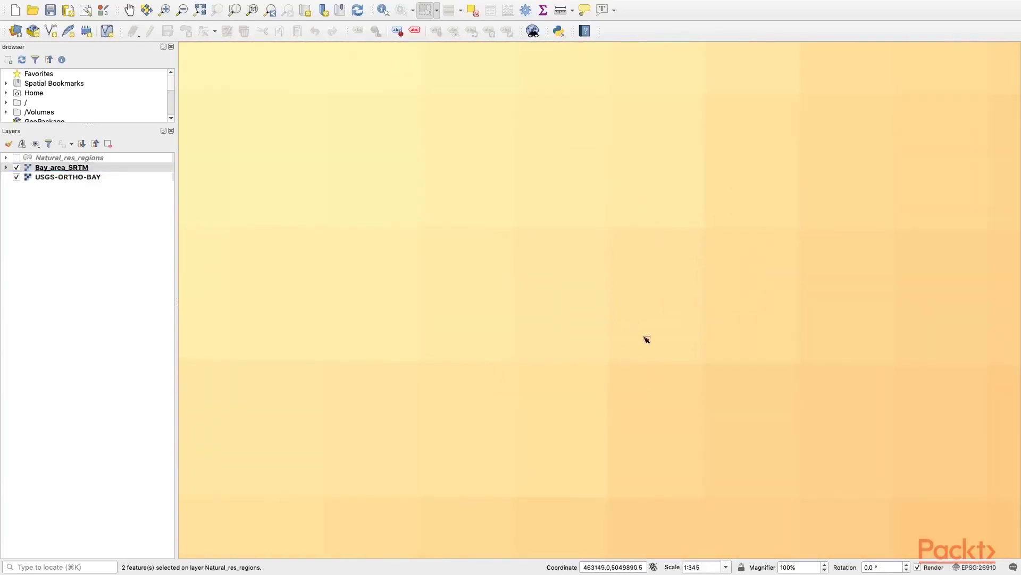
scroll(647, 339, down, 10)
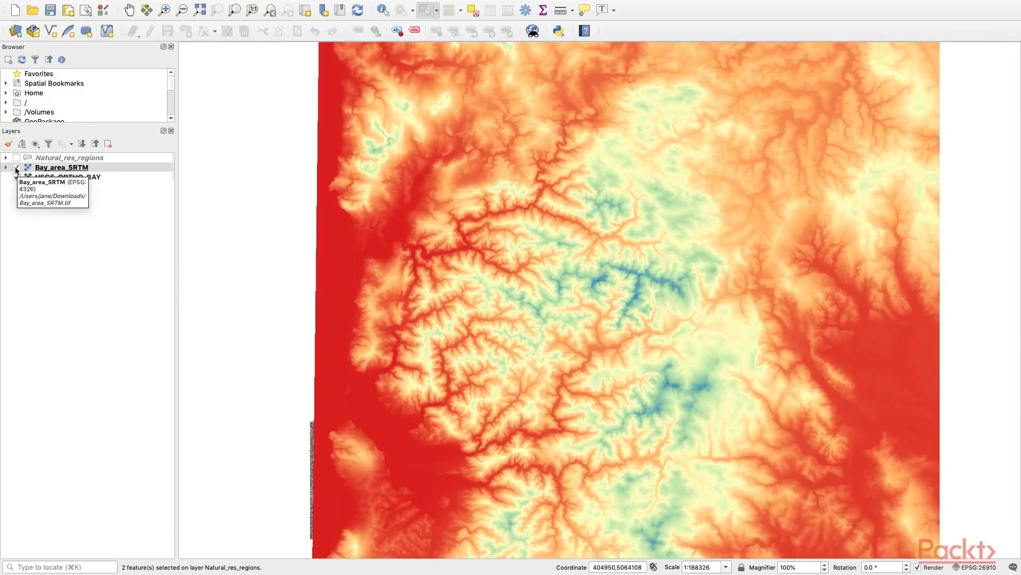
click(16, 168)
Zoom to the USGS-ORTHO-BAY layer, zoom in to 1:15 to see pixels, then out to about 1:9143
right_click(56, 177)
click(61, 184)
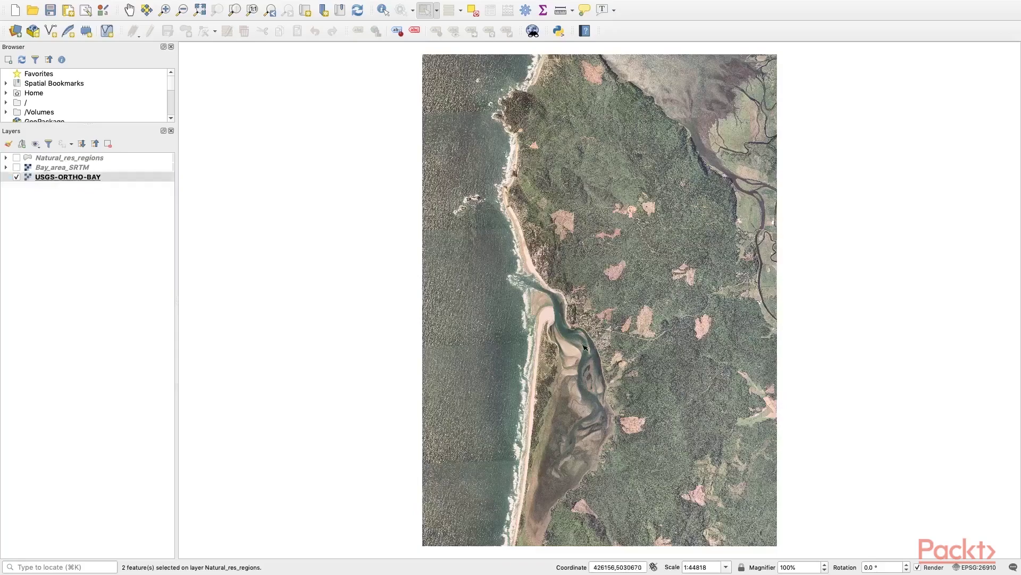
scroll(584, 346, up, 5)
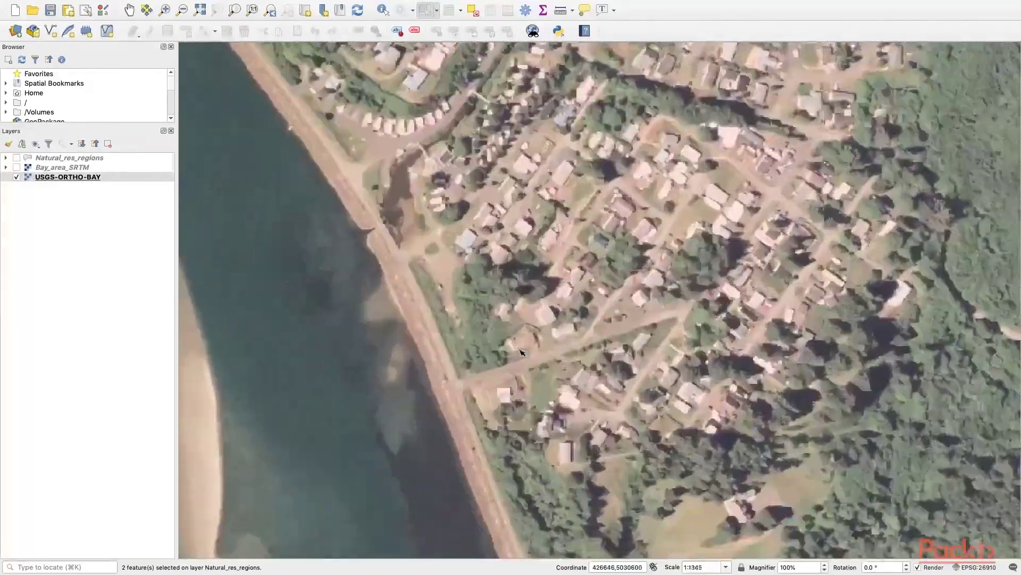
scroll(522, 351, up, 3)
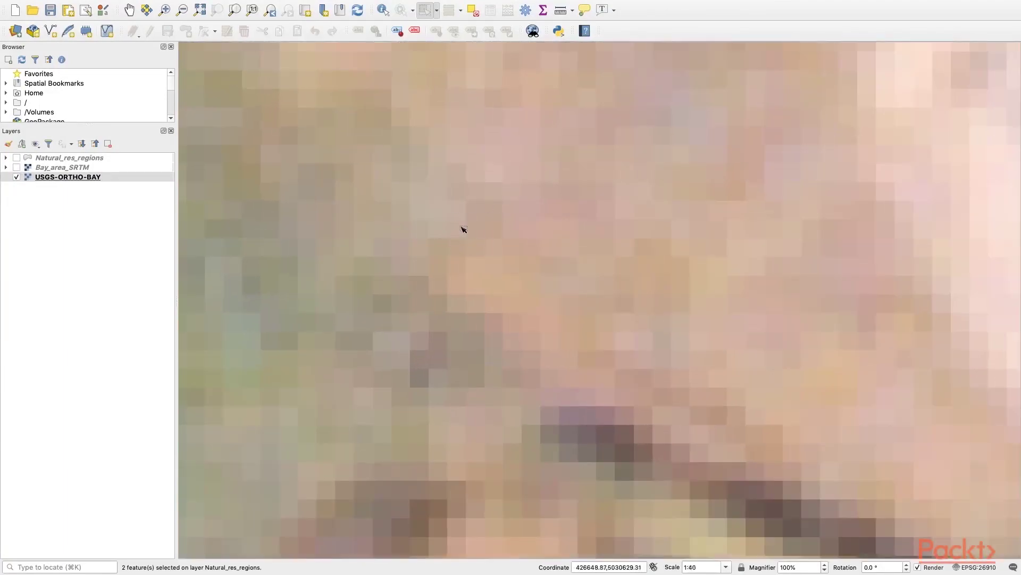
scroll(463, 229, up, 4)
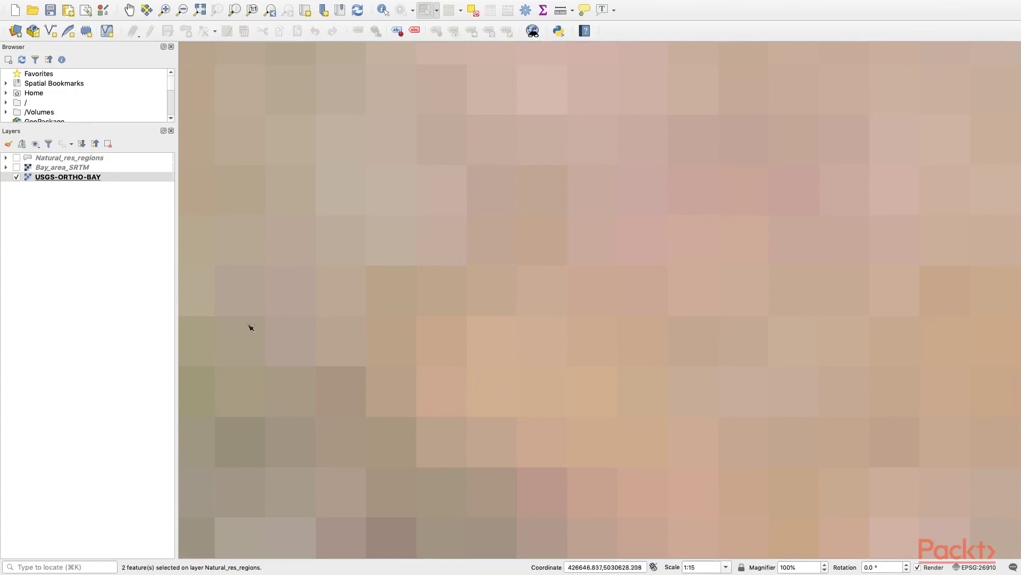
scroll(453, 249, down, 3)
scroll(454, 249, down, 6)
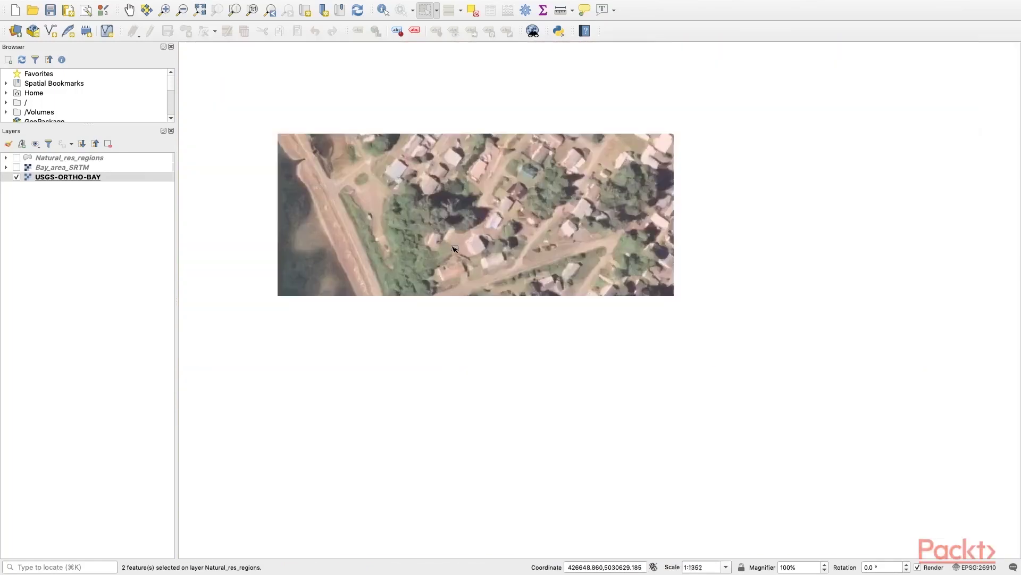
scroll(454, 249, up, 1)
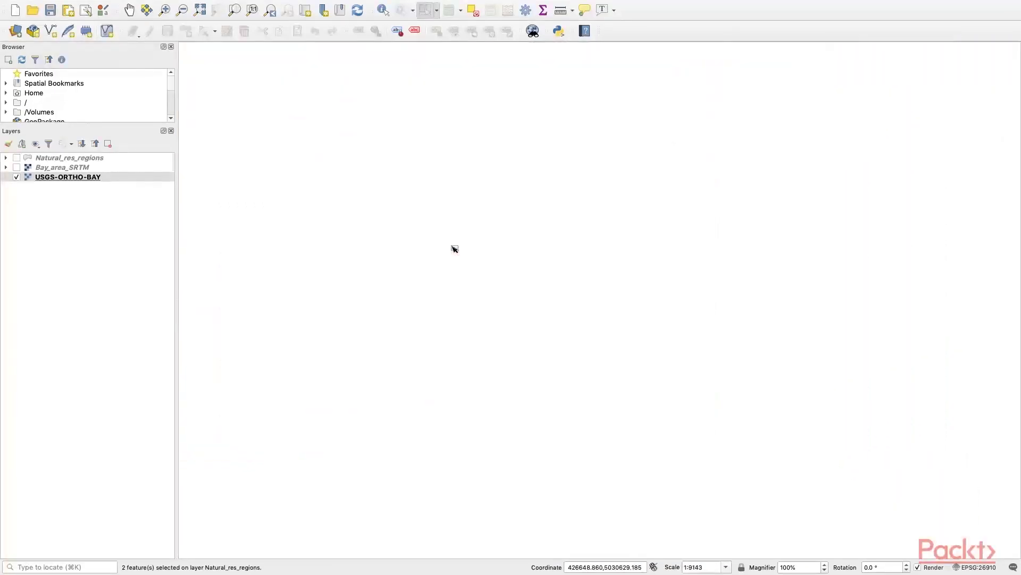
right_click(46, 180)
click(119, 377)
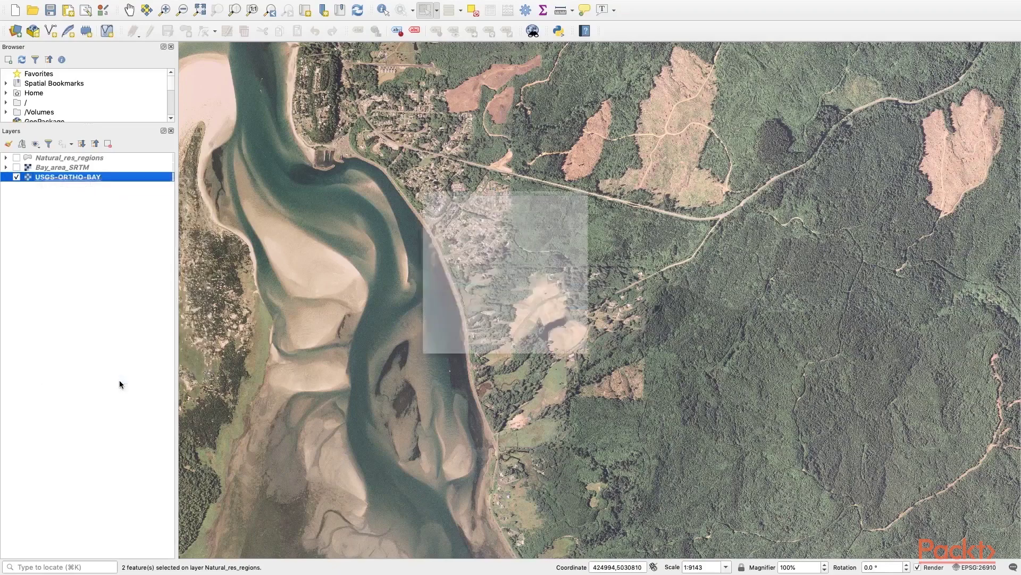
click(323, 97)
scroll(596, 318, down, 5)
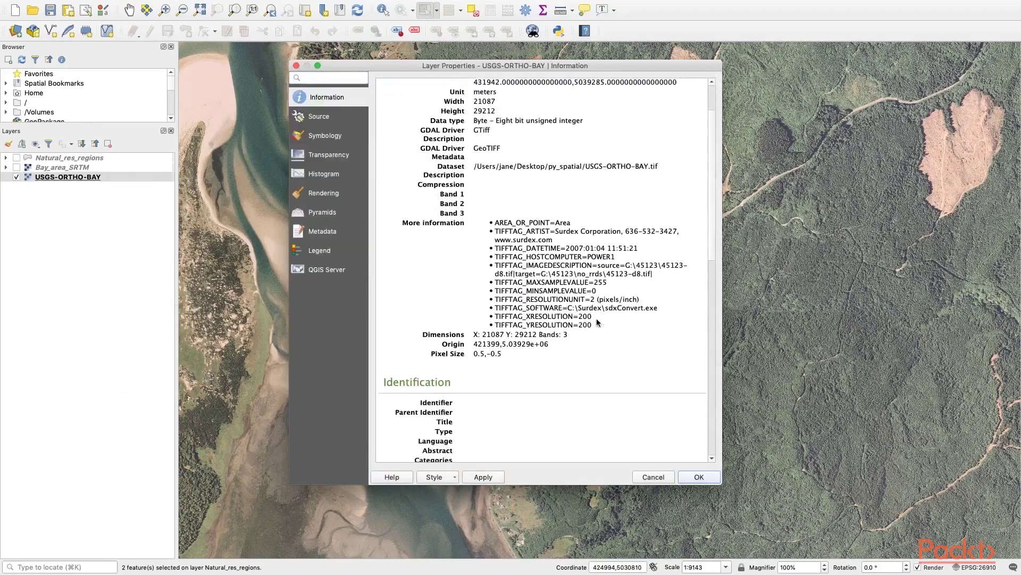
drag(425, 324, 513, 323)
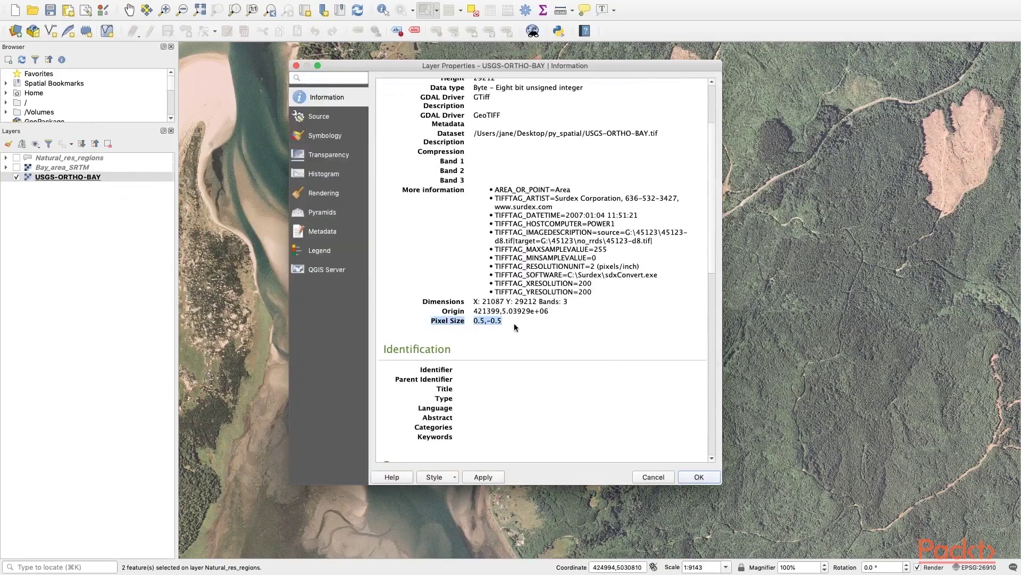
click(514, 323)
scroll(514, 324, up, 2)
scroll(514, 325, up, 3)
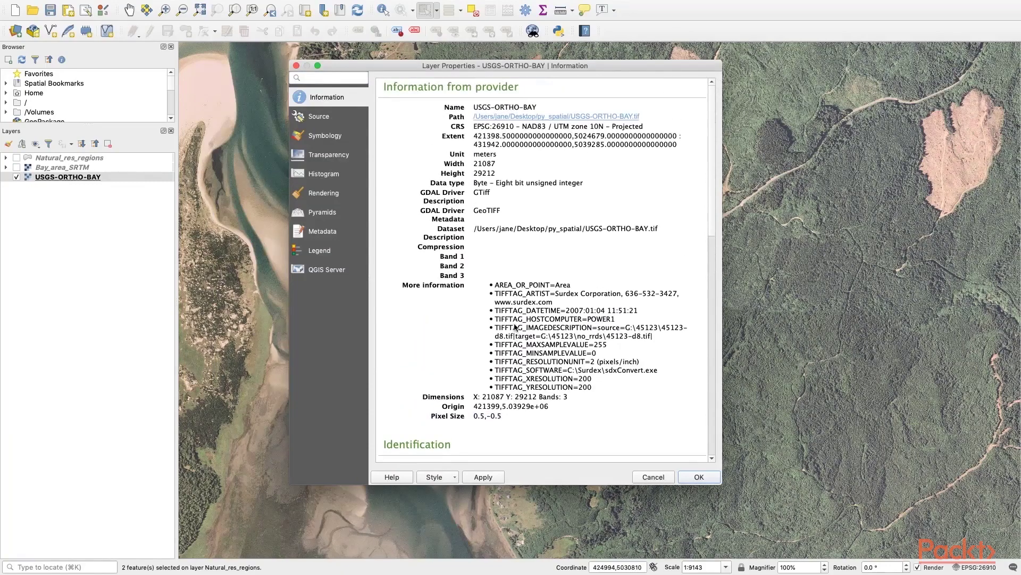
click(655, 476)
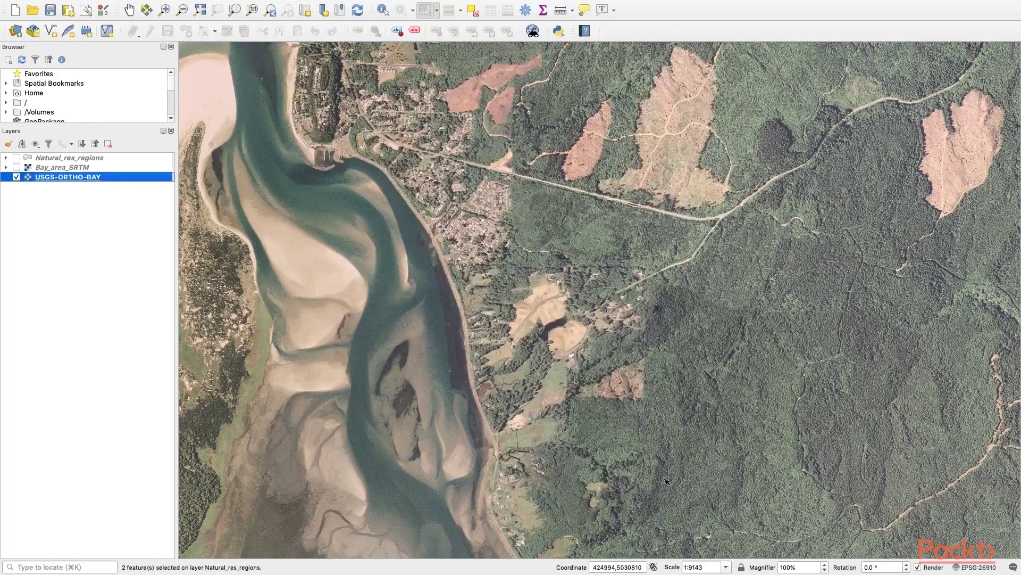